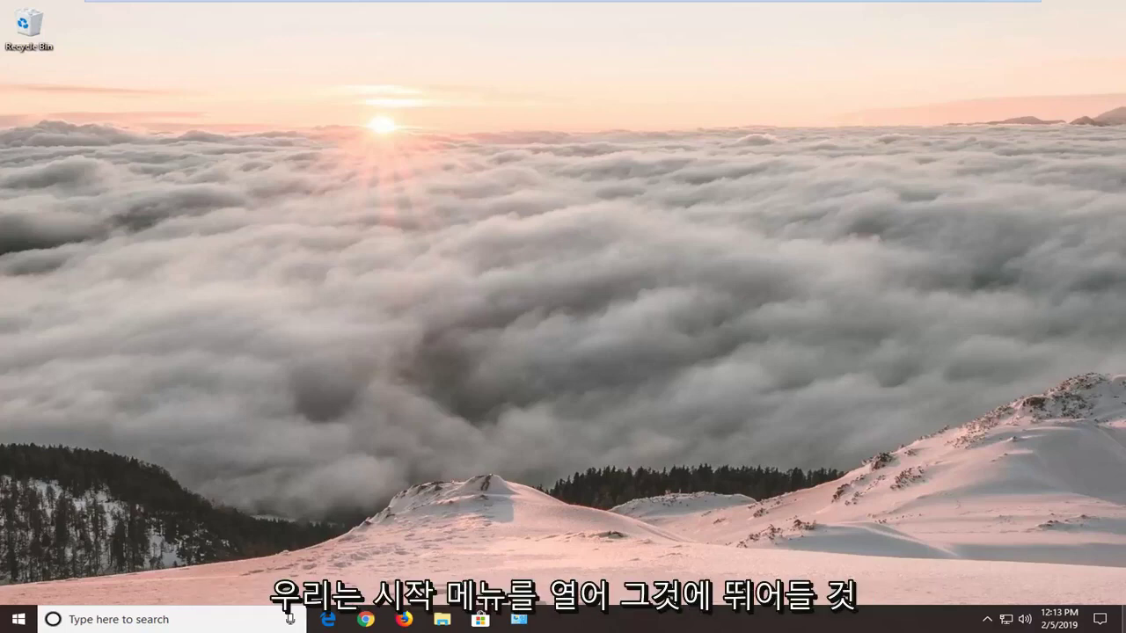
- Search Windows for "troubleshoot", open Troubleshoot settings and shrink the maximized Settings page to a window on the desktop
{"action": "left_click", "coordinate": [17, 619]}
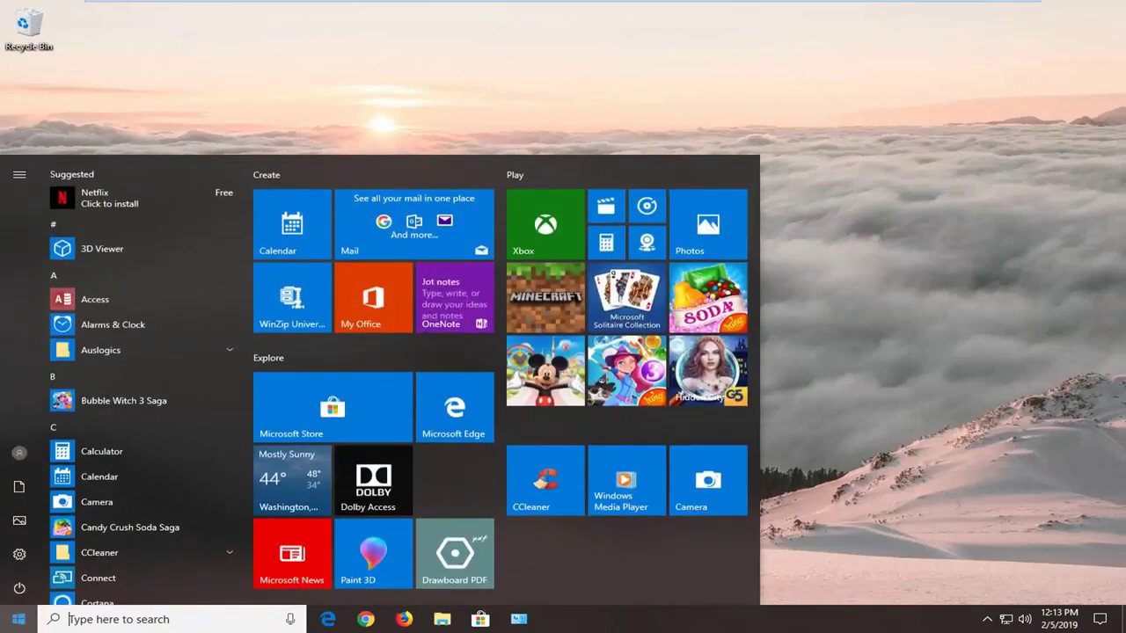
{"action": "type", "text": "t"}
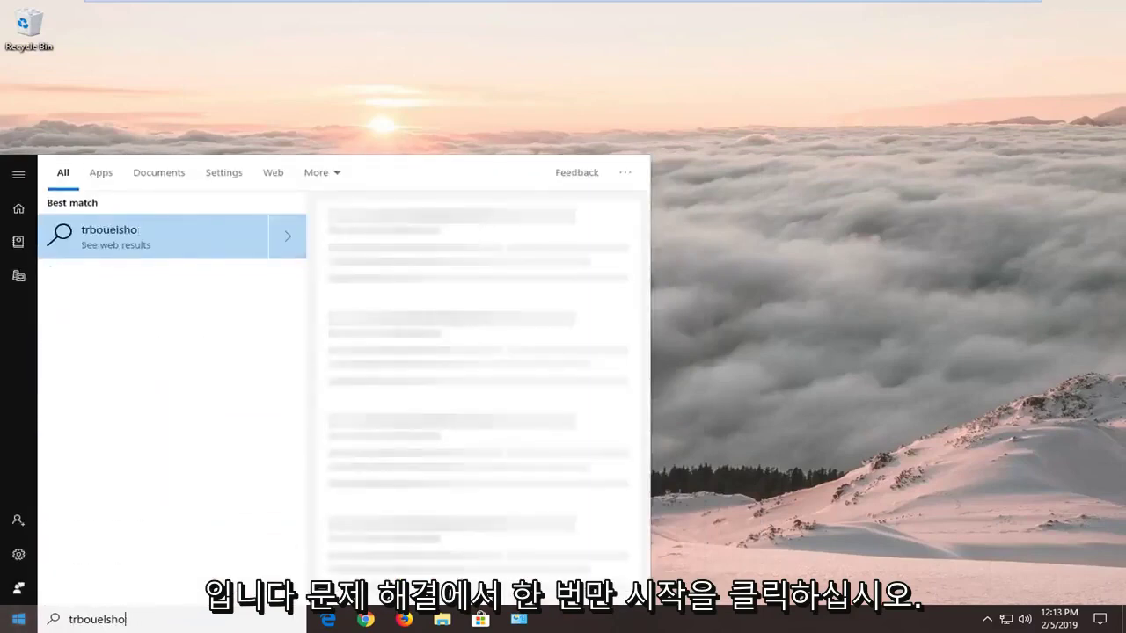
{"action": "type", "text": "roubleshoot"}
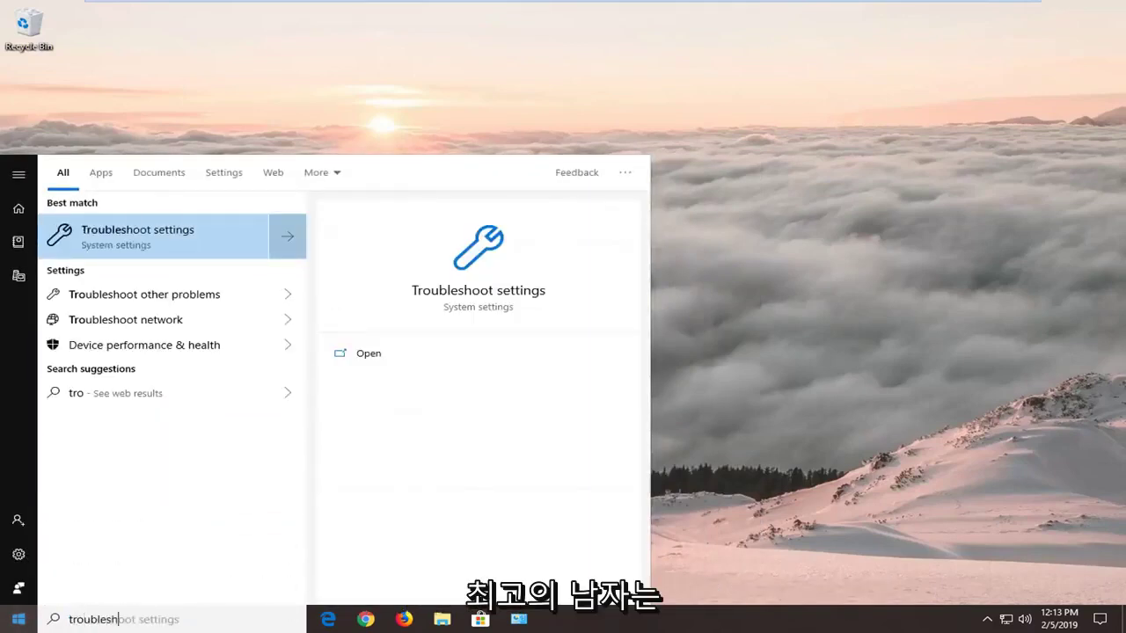
{"action": "left_click", "coordinate": [149, 242]}
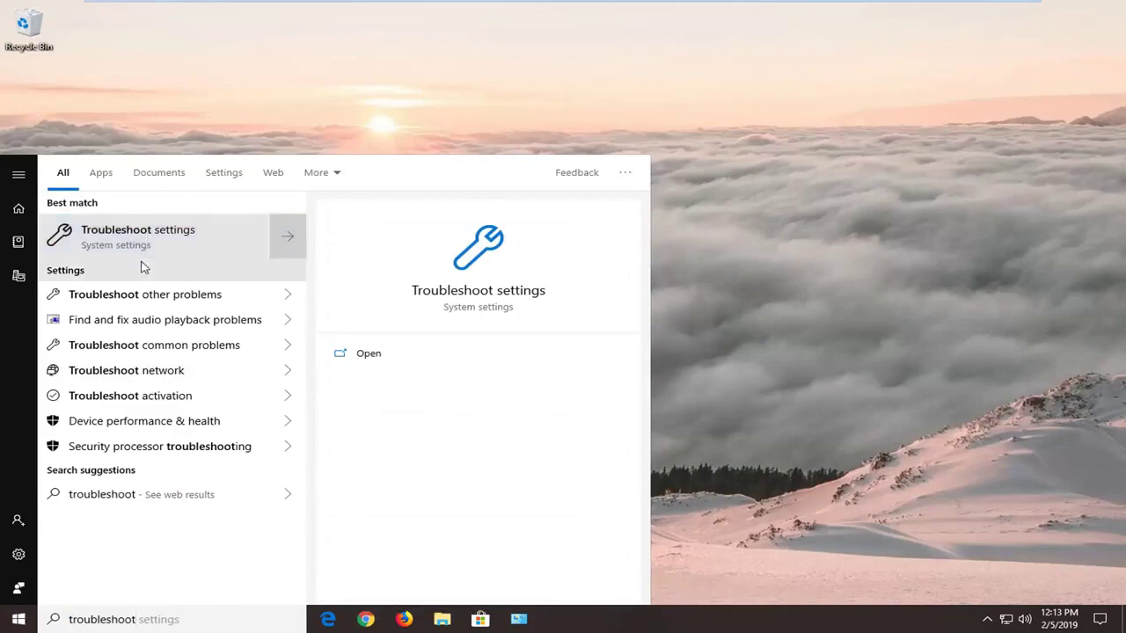
{"action": "left_click", "coordinate": [221, 238]}
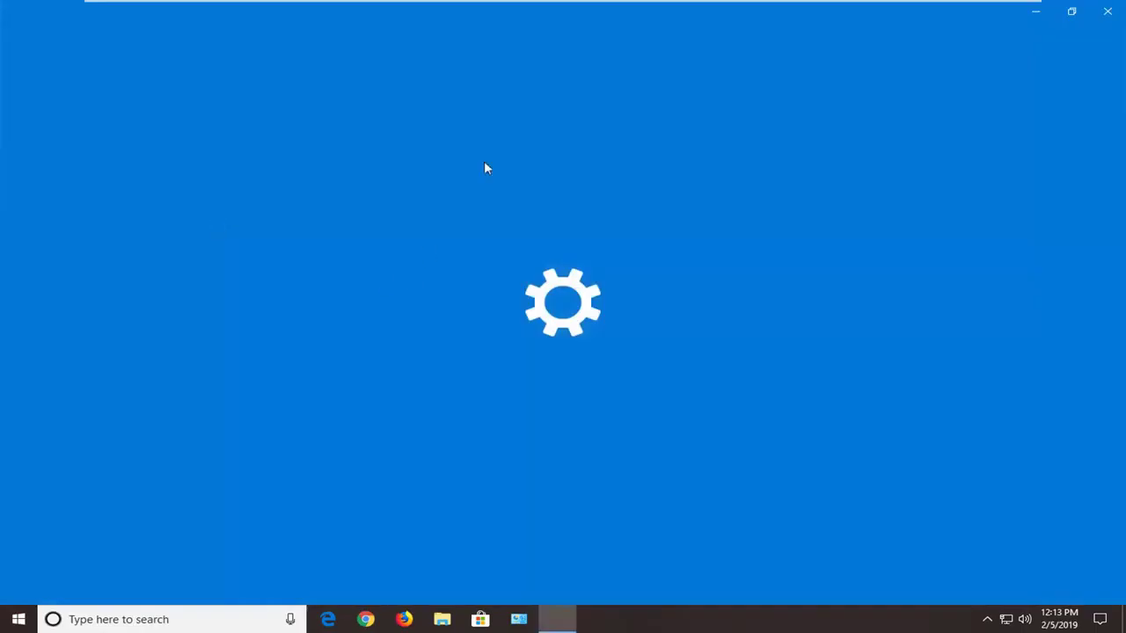
{"action": "left_click_drag", "start_coordinate": [638, 17], "coordinate": [600, 69]}
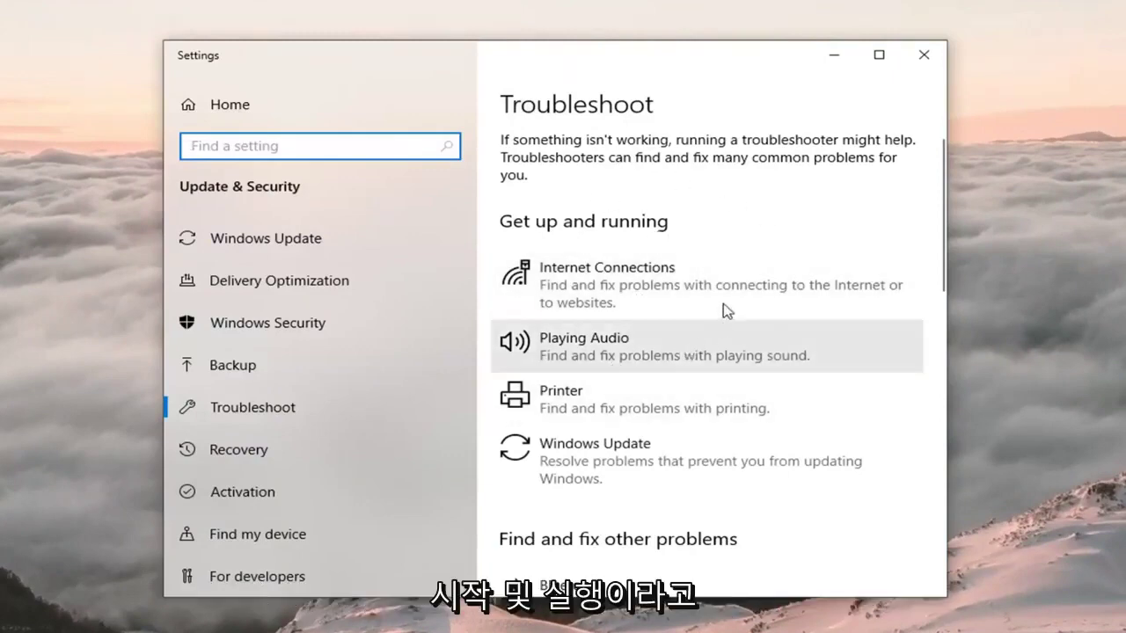
- Run the Windows Store Apps troubleshooter from the Troubleshoot page's list of other problems
{"action": "scroll", "coordinate": [715, 324], "scroll_direction": "down", "scroll_amount": 8}
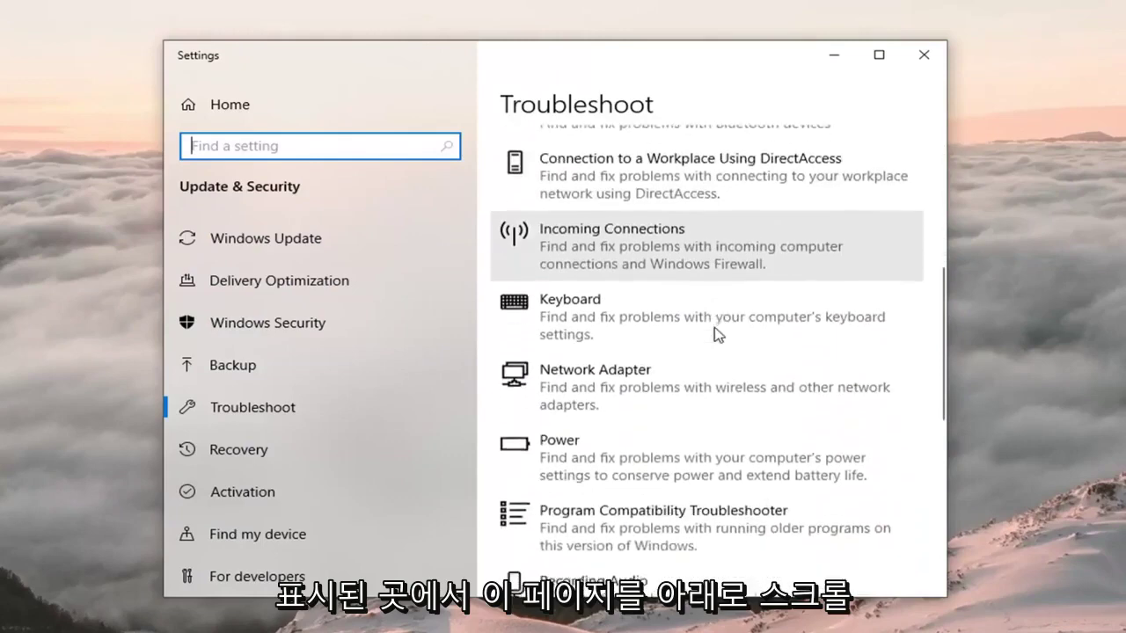
{"action": "scroll", "coordinate": [715, 324], "scroll_direction": "down", "scroll_amount": 5}
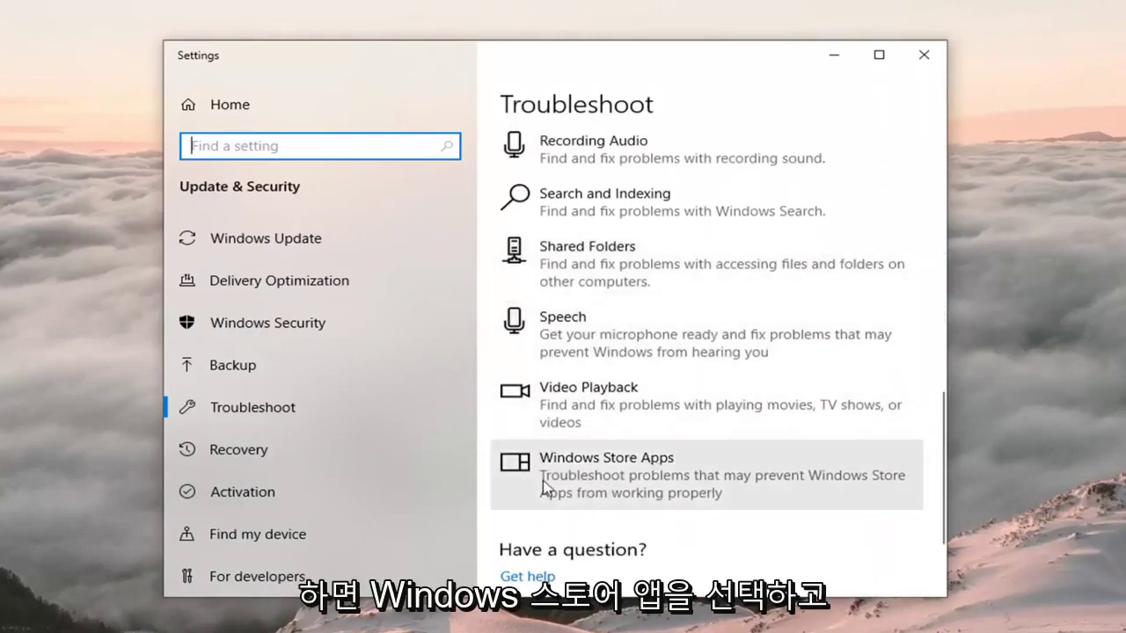
{"action": "left_click", "coordinate": [609, 480]}
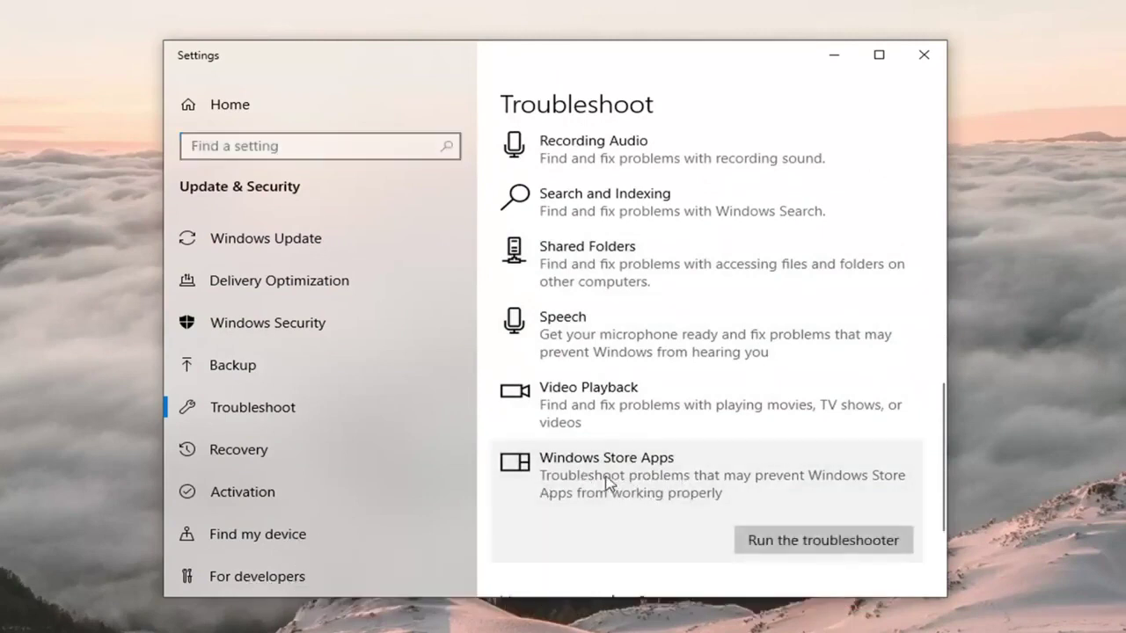
{"action": "left_click", "coordinate": [846, 542]}
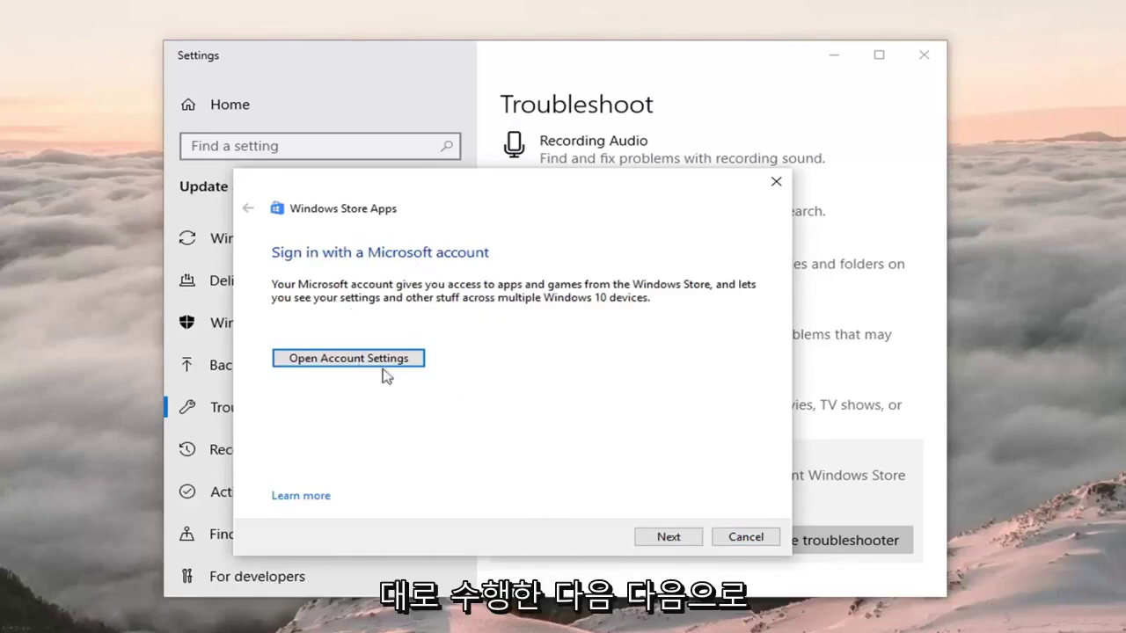
- Continue past the troubleshooter's account sign-in, app reset and PC restart pages to finish it, and close it along with Settings
{"action": "left_click", "coordinate": [661, 536]}
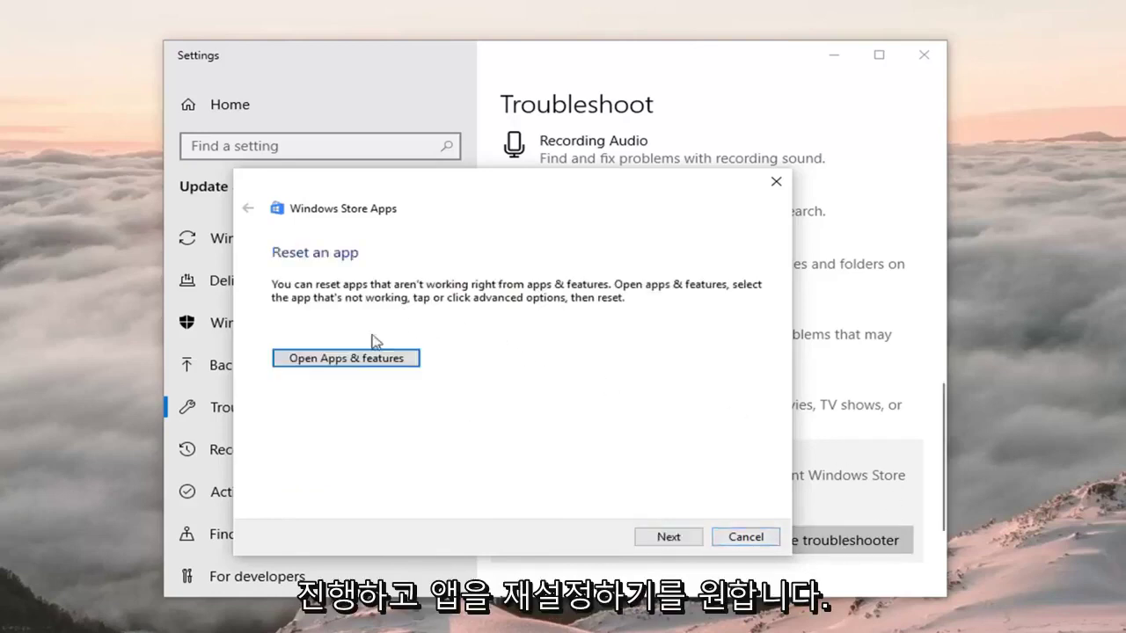
{"action": "left_click", "coordinate": [669, 537]}
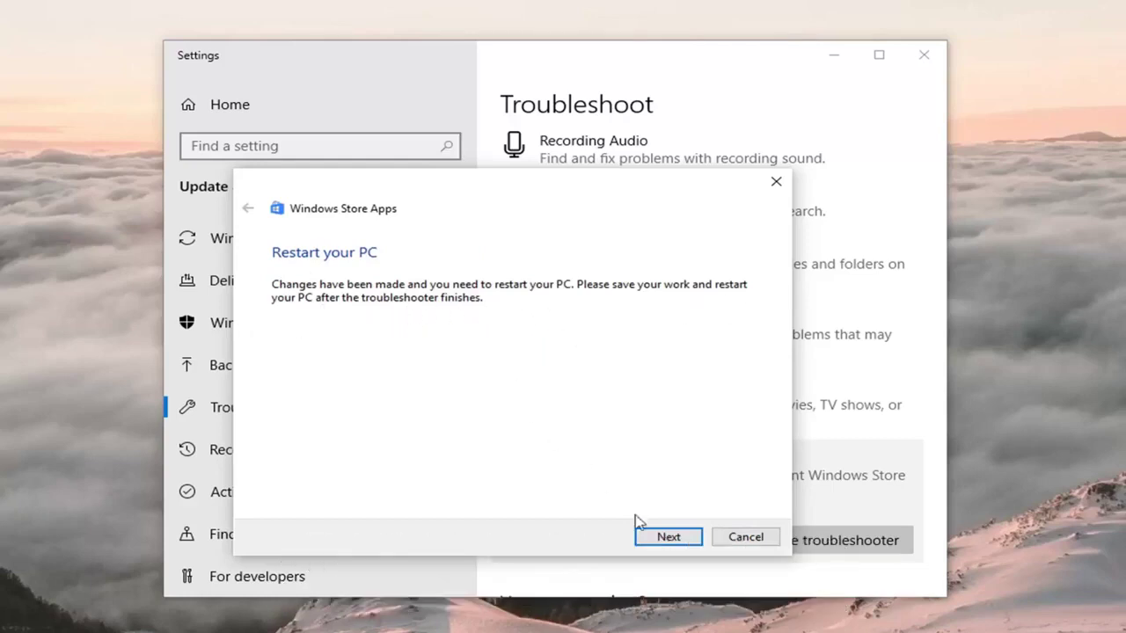
{"action": "left_click", "coordinate": [651, 539]}
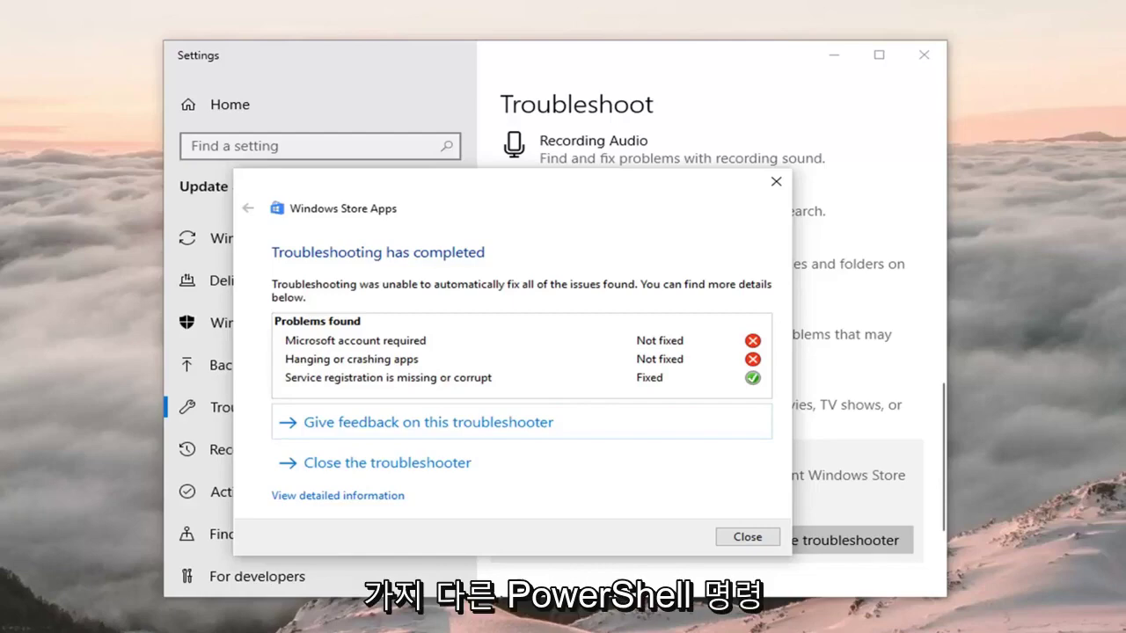
{"action": "left_click", "coordinate": [775, 182]}
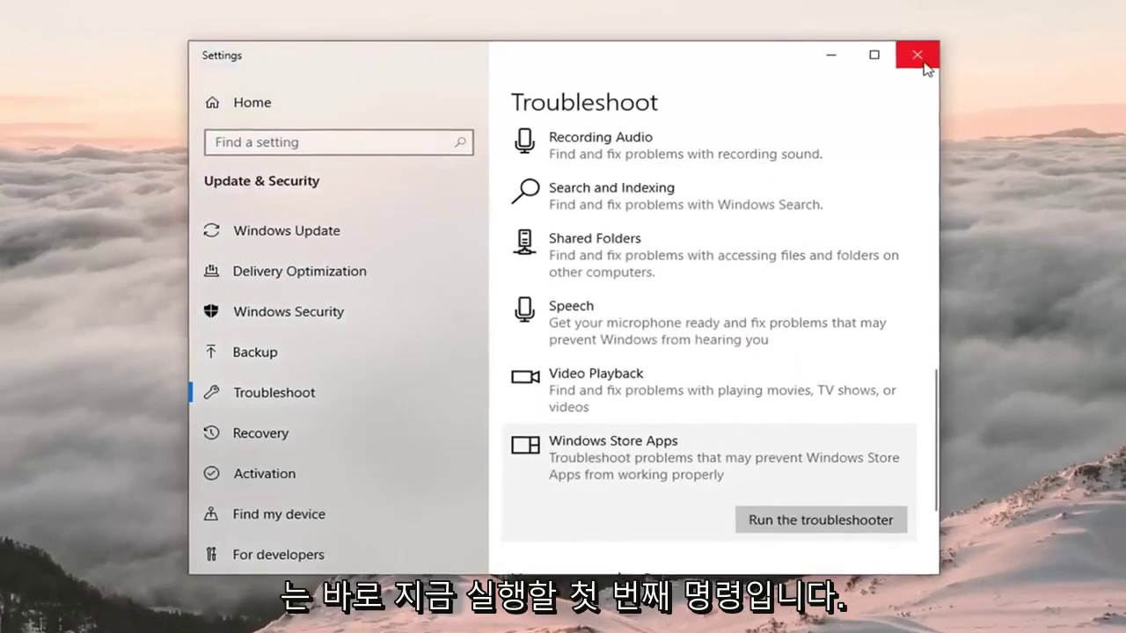
{"action": "left_click", "coordinate": [922, 60]}
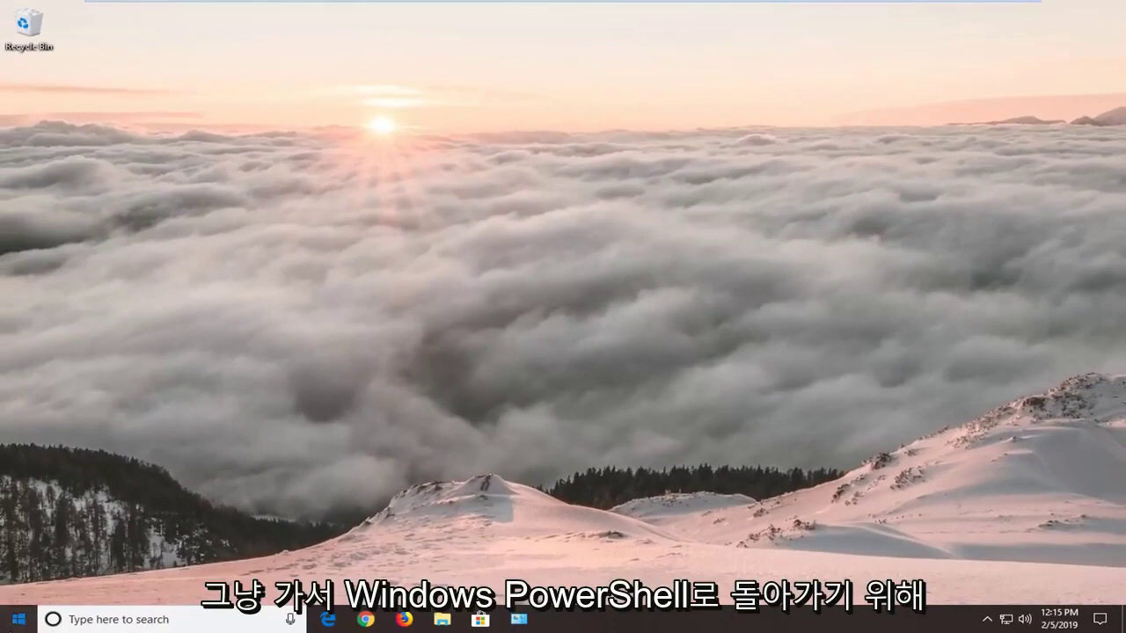
- Search Windows for "powershell" and launch Windows PowerShell as administrator, allowing it to make changes to the device
{"action": "left_click", "coordinate": [14, 625]}
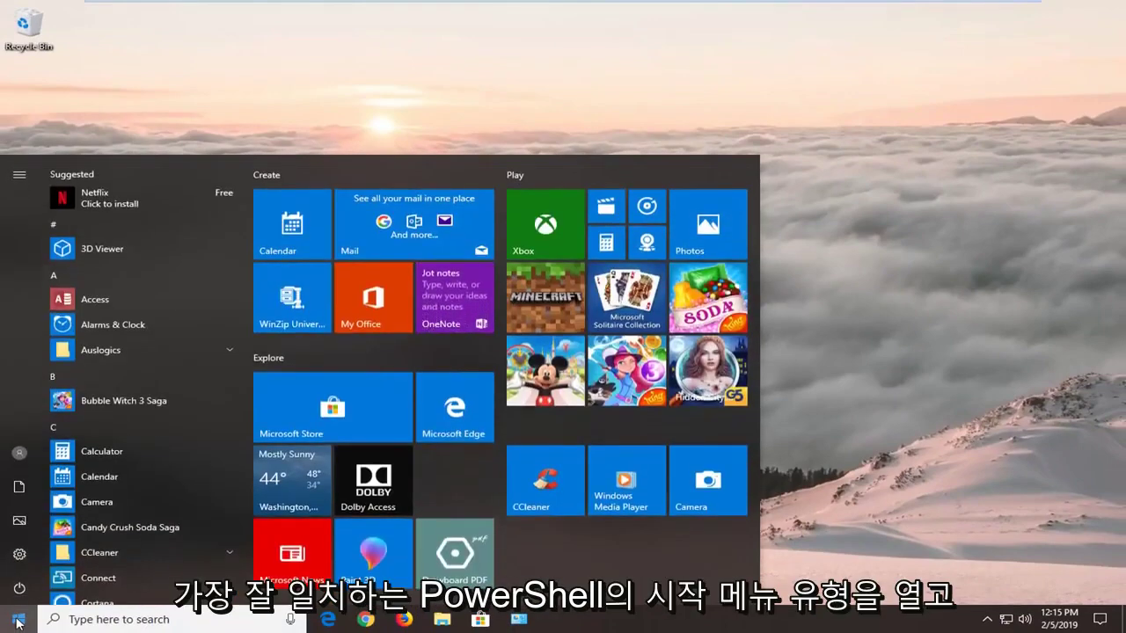
{"action": "type", "text": "powershell"}
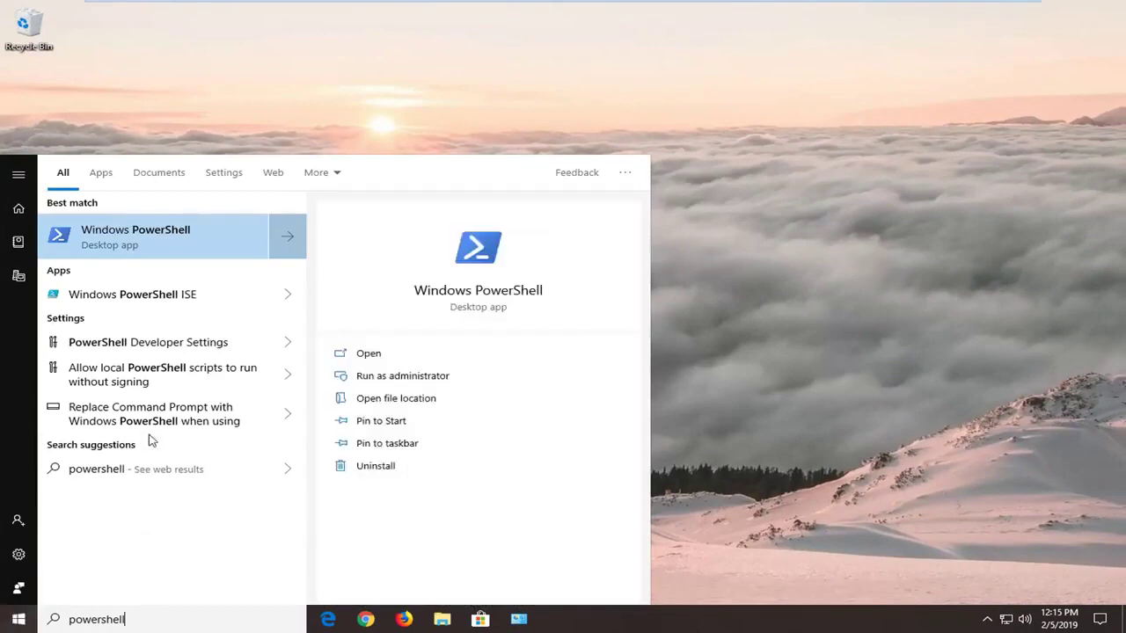
{"action": "right_click", "coordinate": [165, 243]}
{"action": "left_click", "coordinate": [179, 255]}
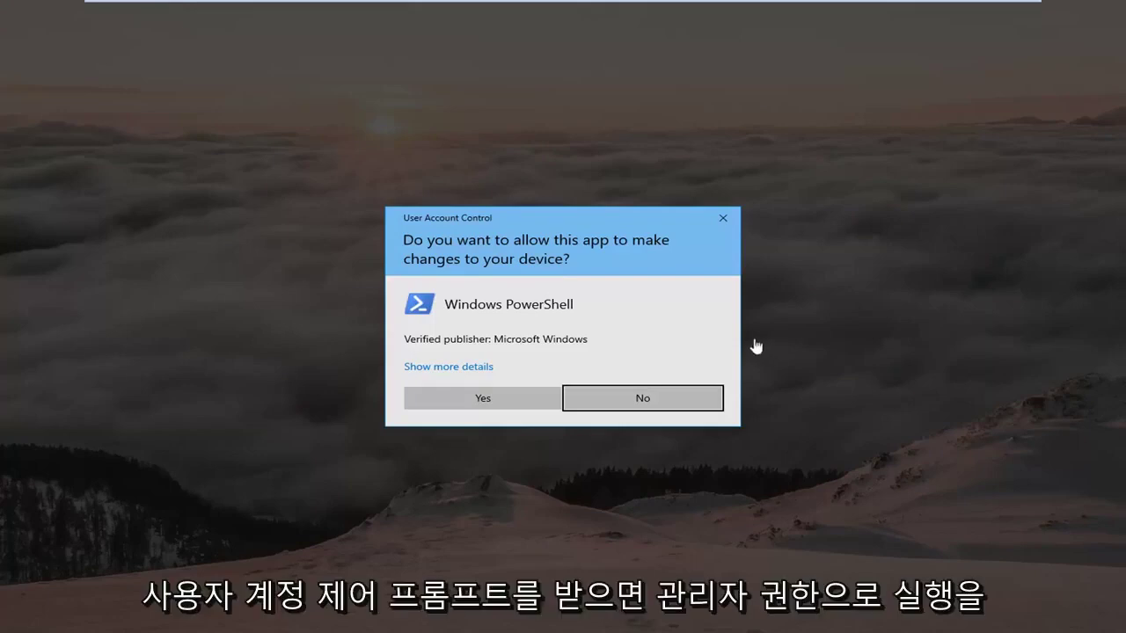
{"action": "left_click", "coordinate": [501, 398]}
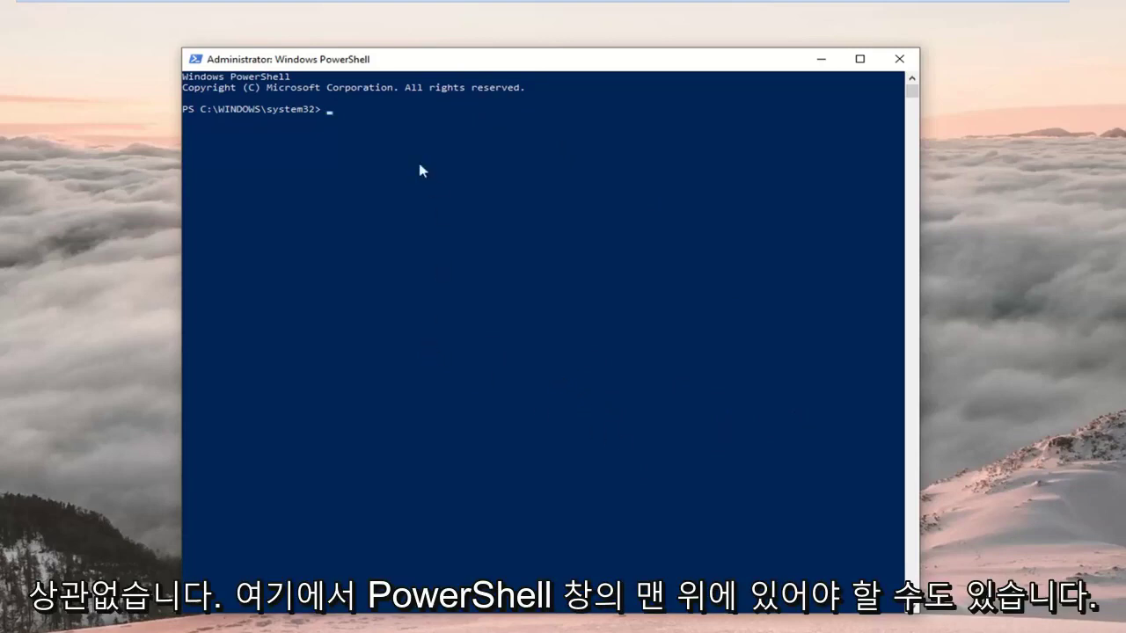
- Paste and run Get-AppXPackage | Foreach {Add-AppxPackage -DisableDevelopmentMode -Register "$($_.InstallLocation)\AppXManifest.xml"} to re-register all apps, and close PowerShell once it finishes
{"action": "right_click", "coordinate": [493, 64]}
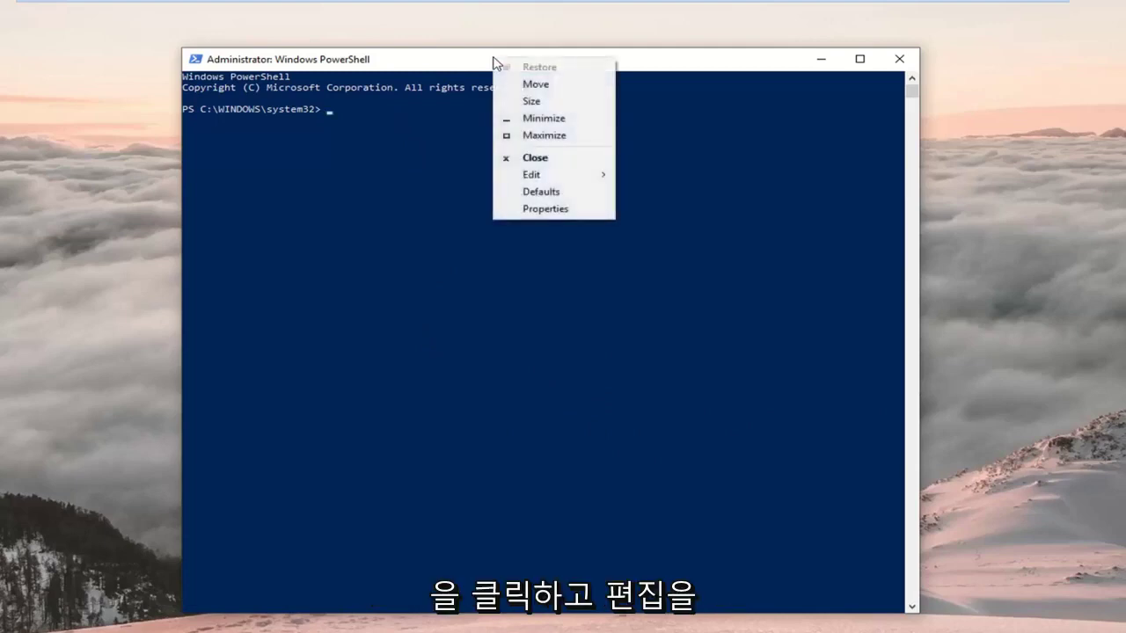
{"action": "mouse_move", "coordinate": [561, 181]}
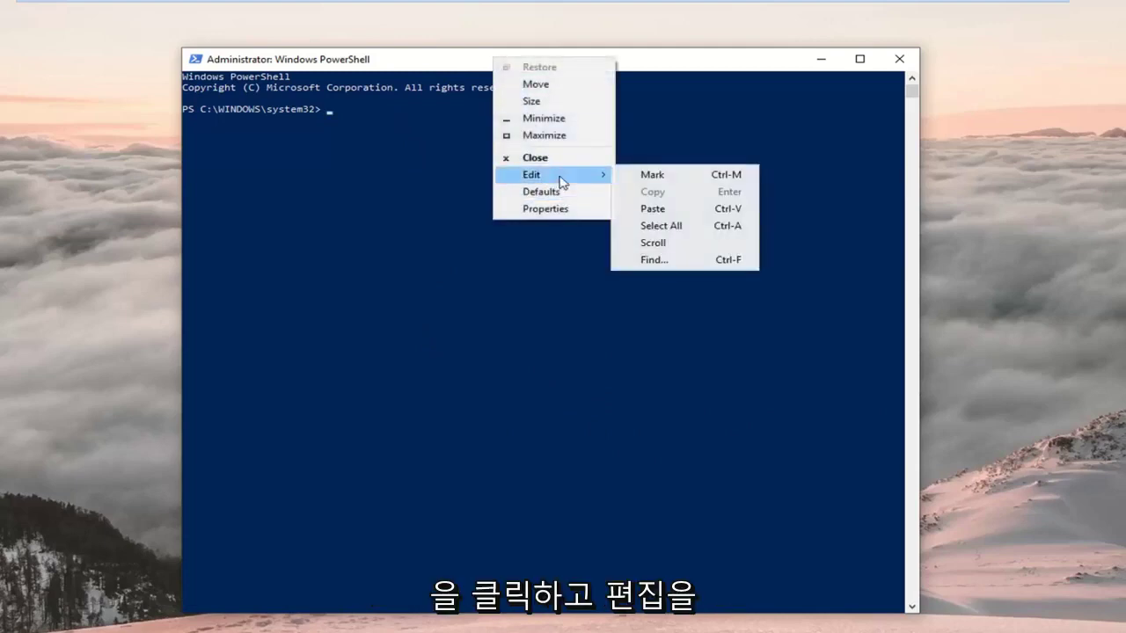
{"action": "left_click", "coordinate": [653, 208]}
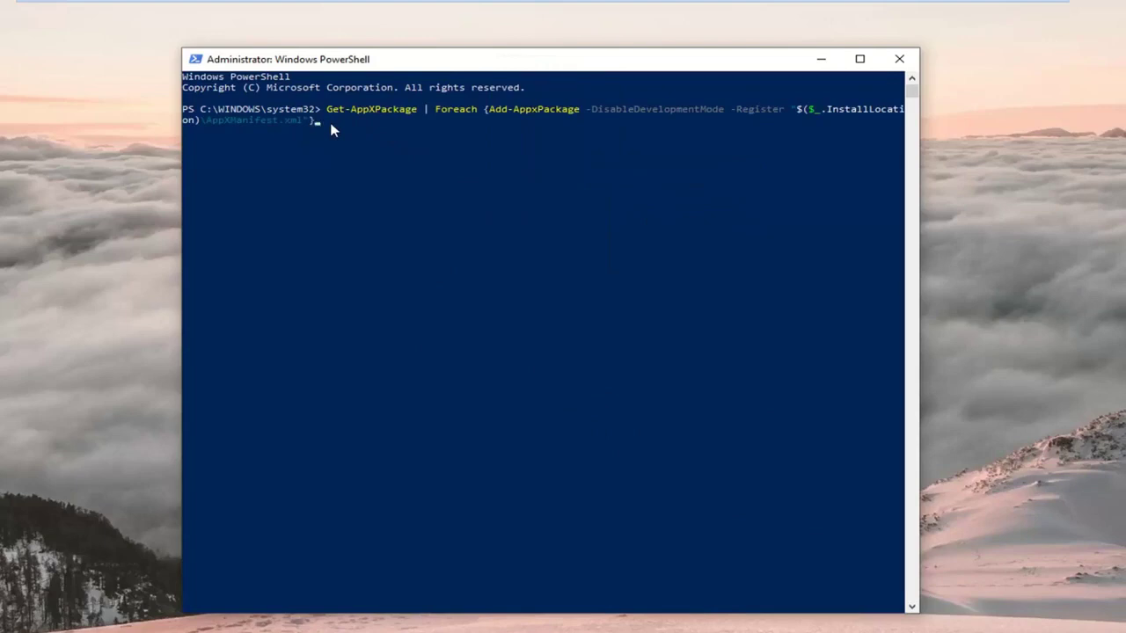
{"action": "key", "text": "Return"}
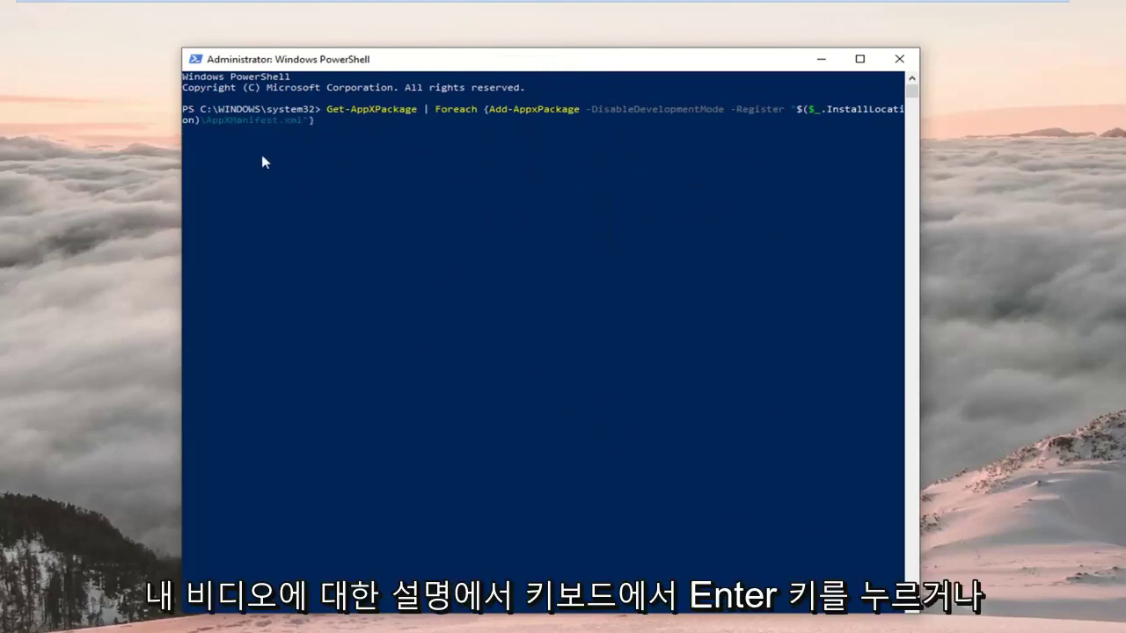
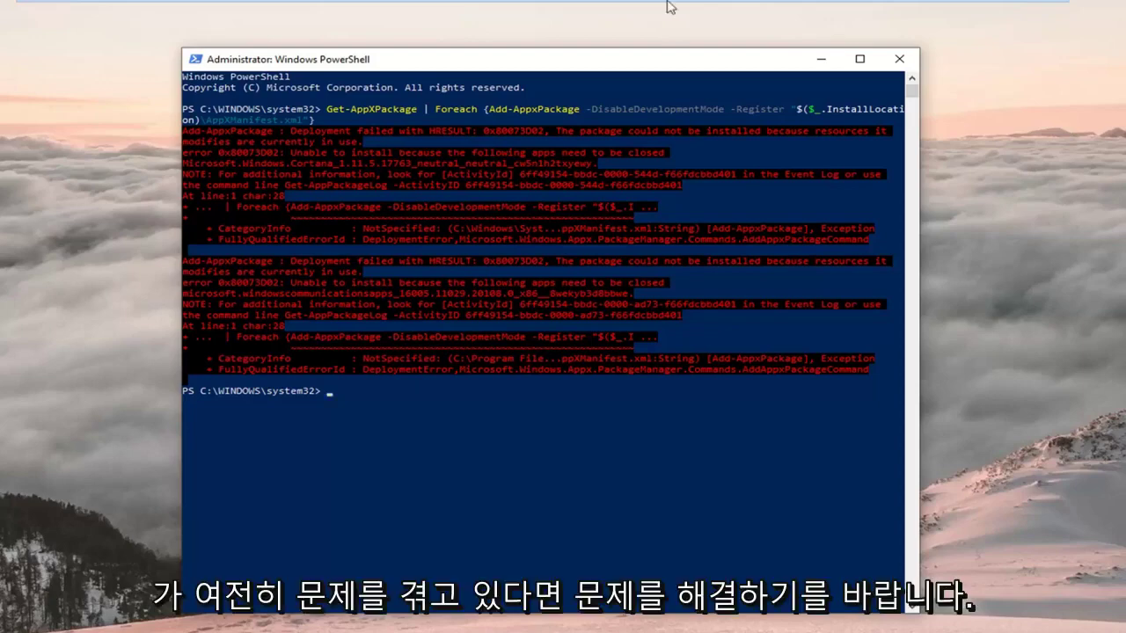
{"action": "left_click", "coordinate": [901, 62]}
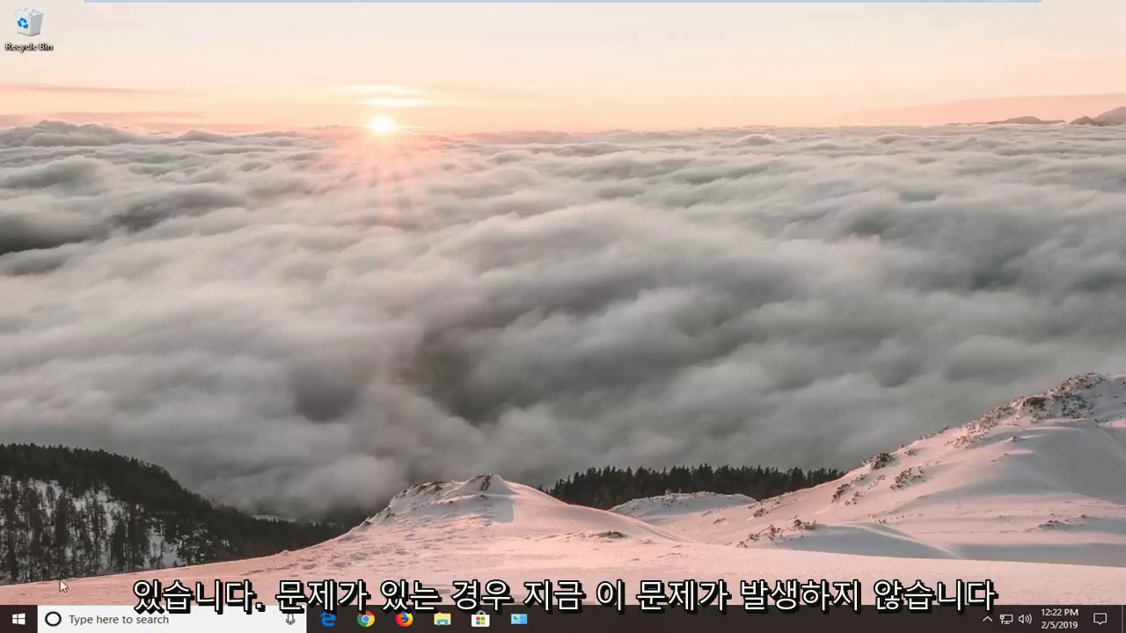
- Reopen Windows PowerShell with administrator rights, approve the account control request and move its window higher on the desktop
{"action": "left_click", "coordinate": [20, 620]}
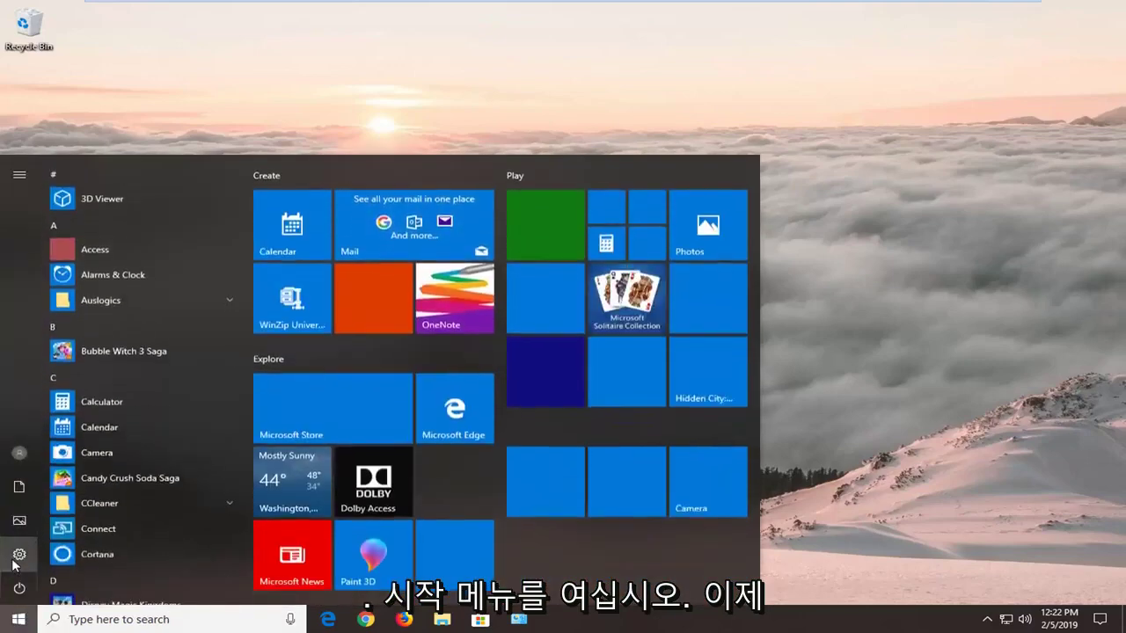
{"action": "type", "text": "pow"}
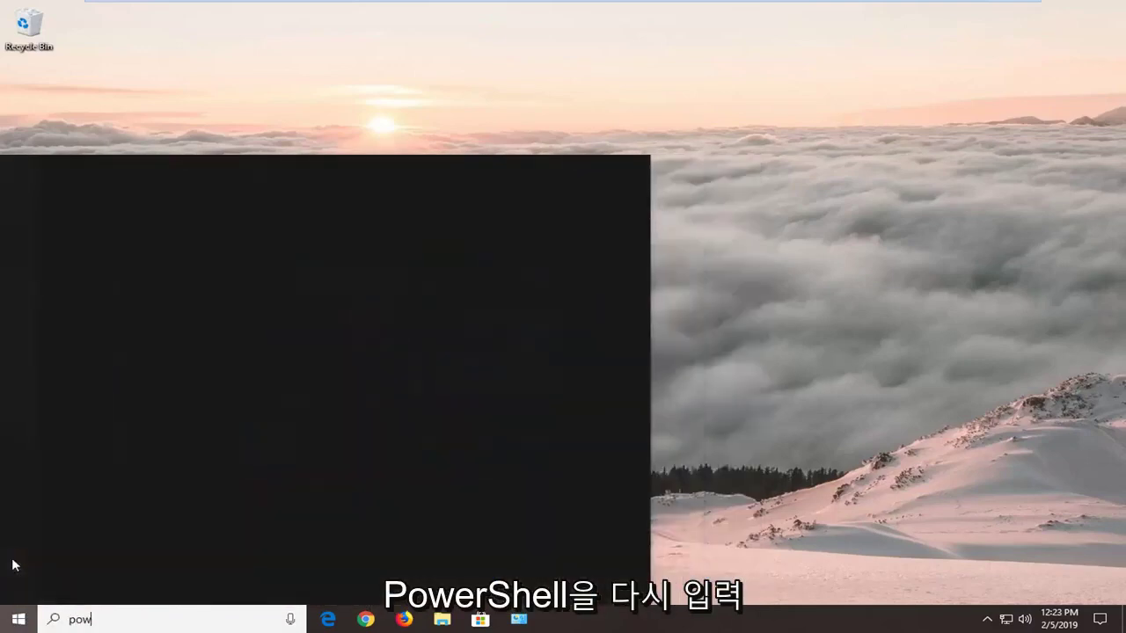
{"action": "type", "text": "ershell"}
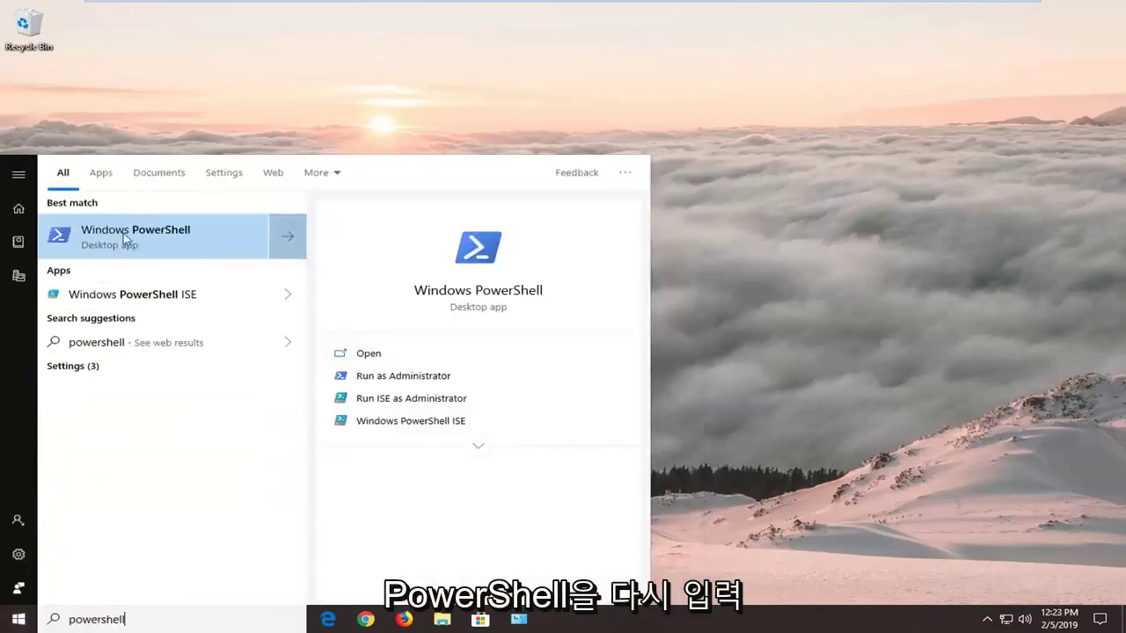
{"action": "right_click", "coordinate": [128, 242]}
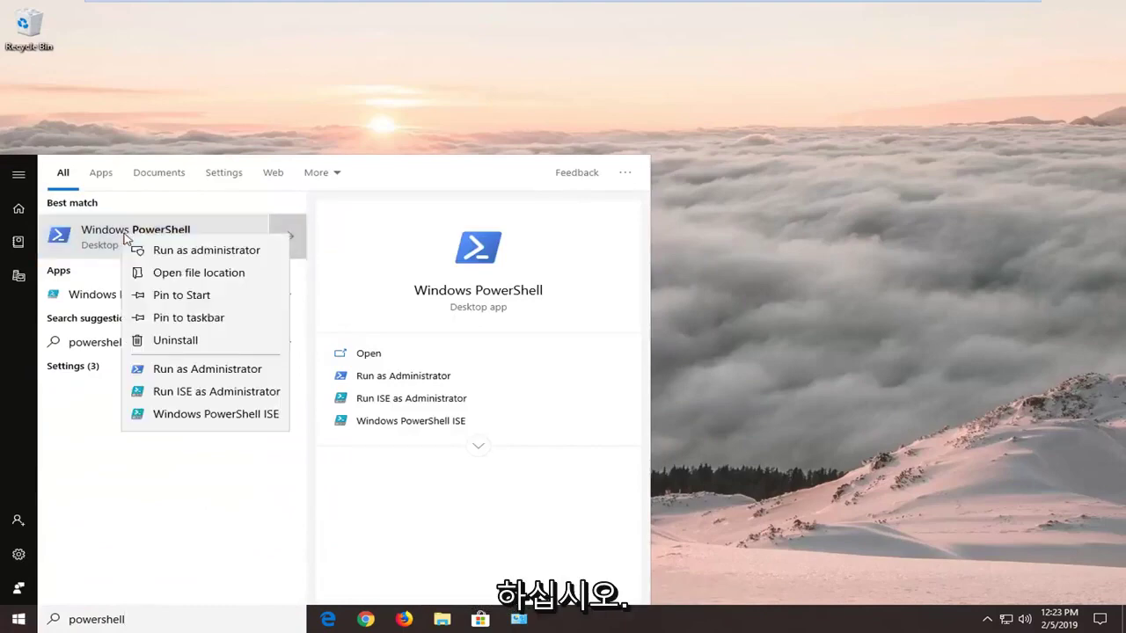
{"action": "left_click", "coordinate": [168, 257]}
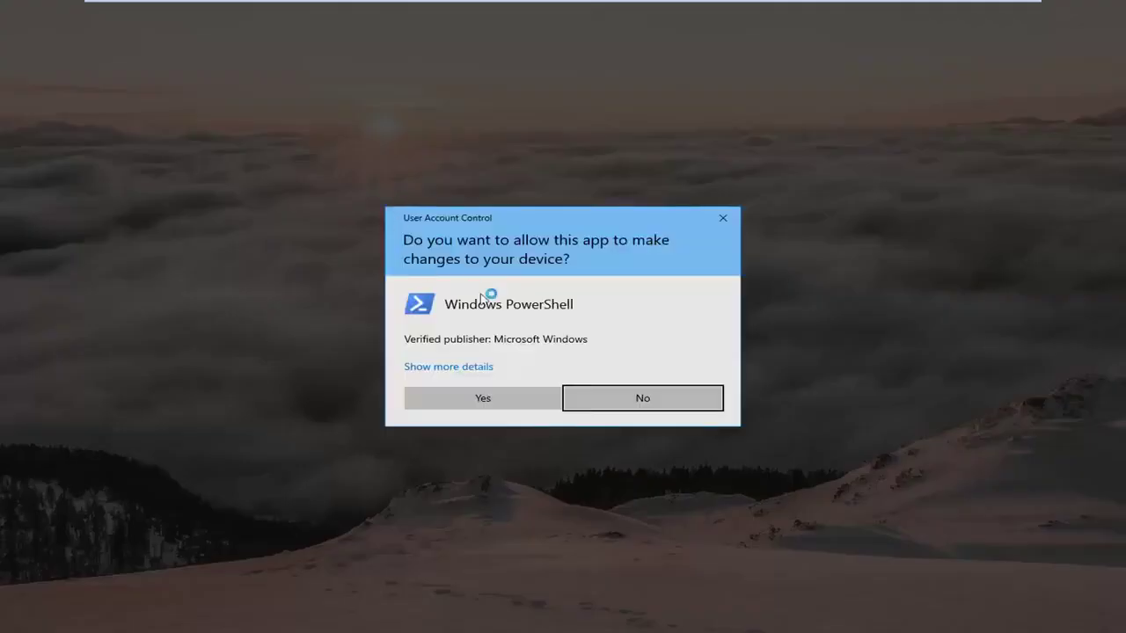
{"action": "left_click", "coordinate": [486, 398]}
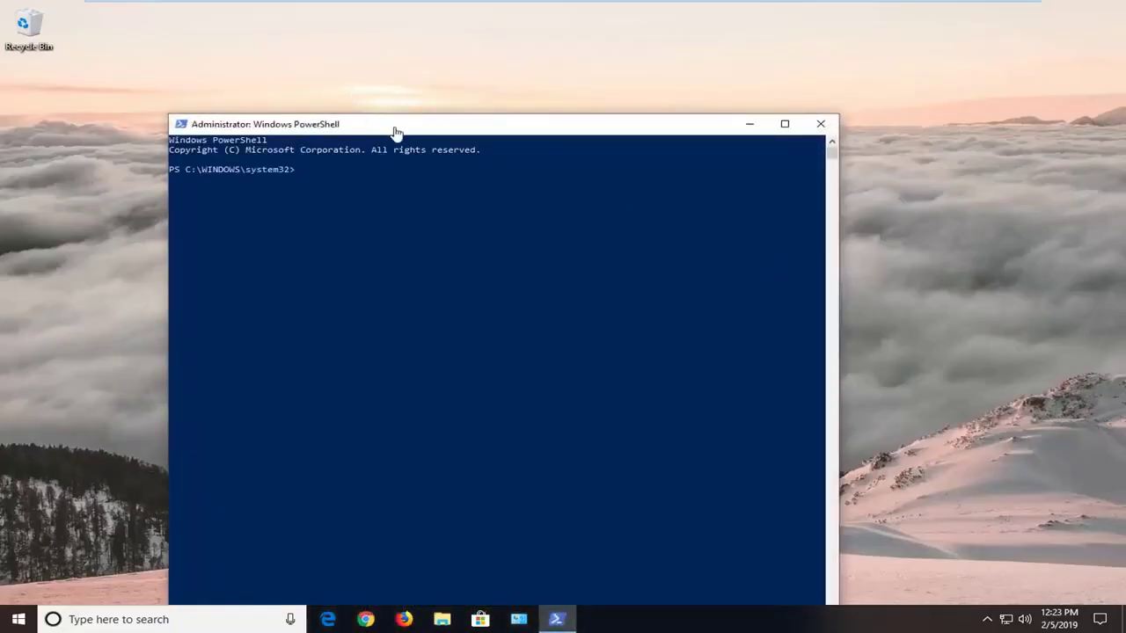
{"action": "left_click_drag", "start_coordinate": [394, 130], "coordinate": [477, 56]}
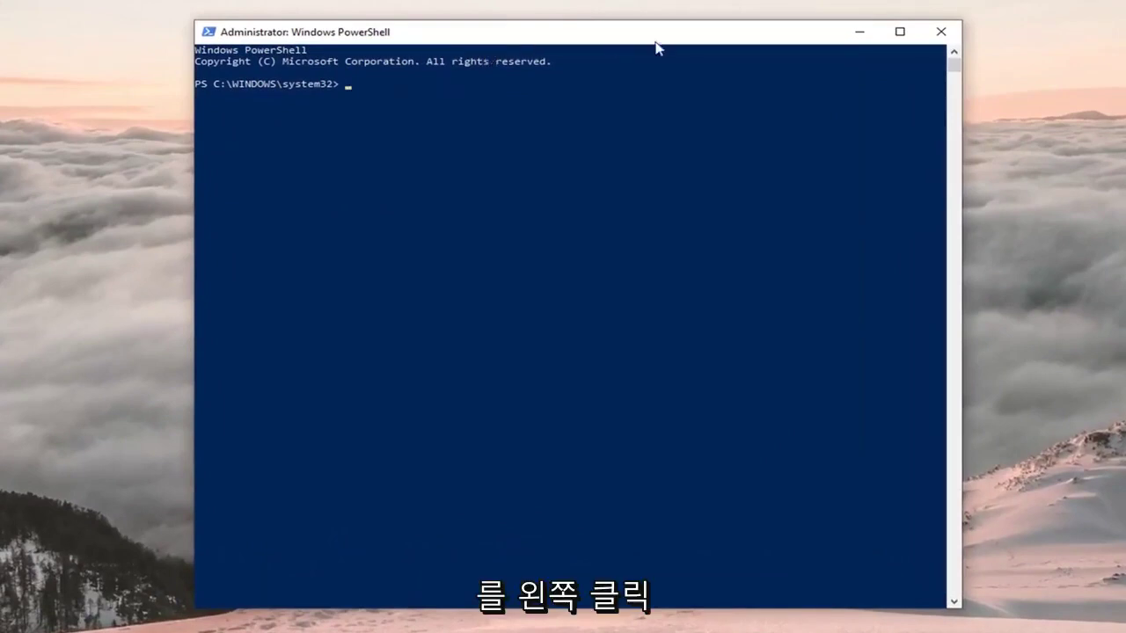
- Paste and run Get-AppXPackage *WindowsStore* -AllUsers | Foreach {Add-AppxPackage -DisableDevelopmentMode -Register "$($_.InstallLocation)\AppXManifest.xml"} to re-register the Store, and close PowerShell
{"action": "right_click", "coordinate": [601, 35]}
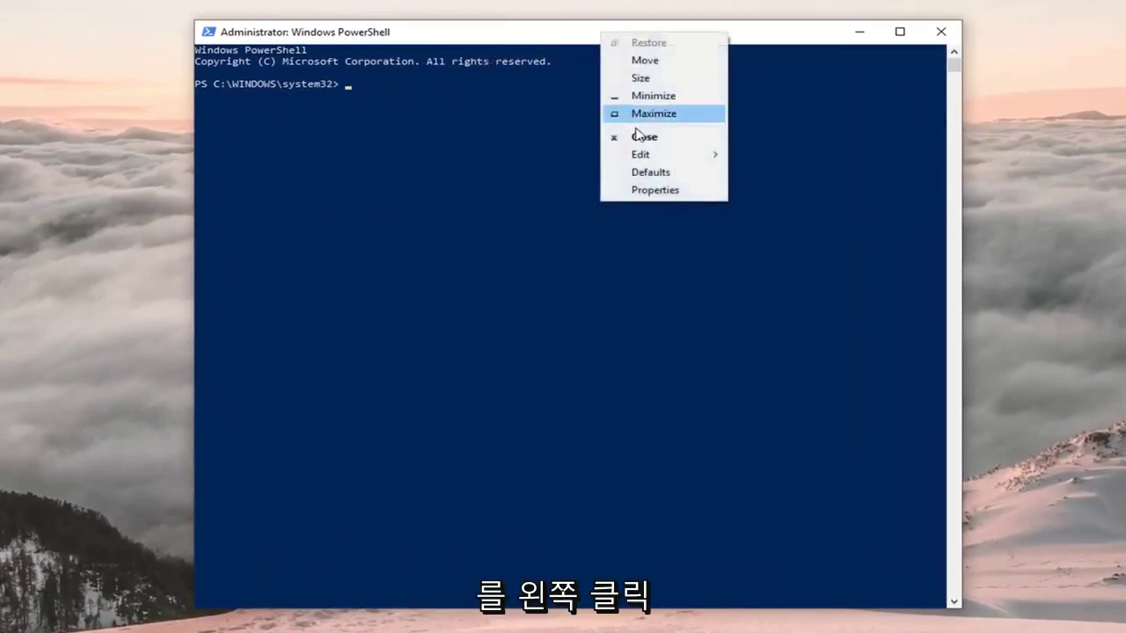
{"action": "mouse_move", "coordinate": [645, 156]}
{"action": "left_click", "coordinate": [796, 189]}
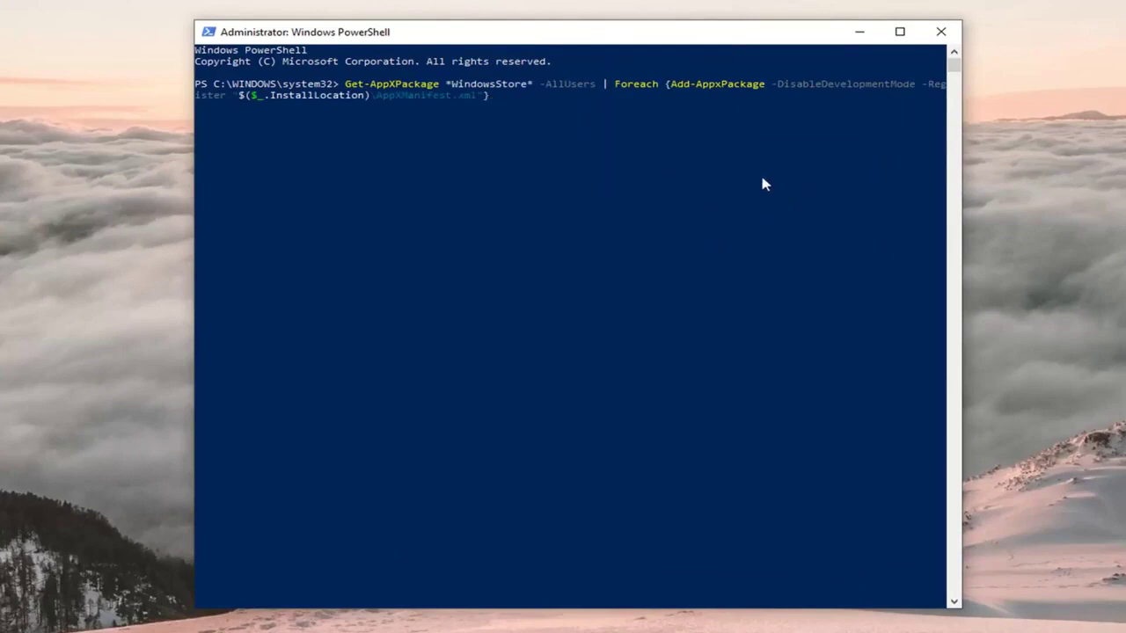
{"action": "key", "text": "Return"}
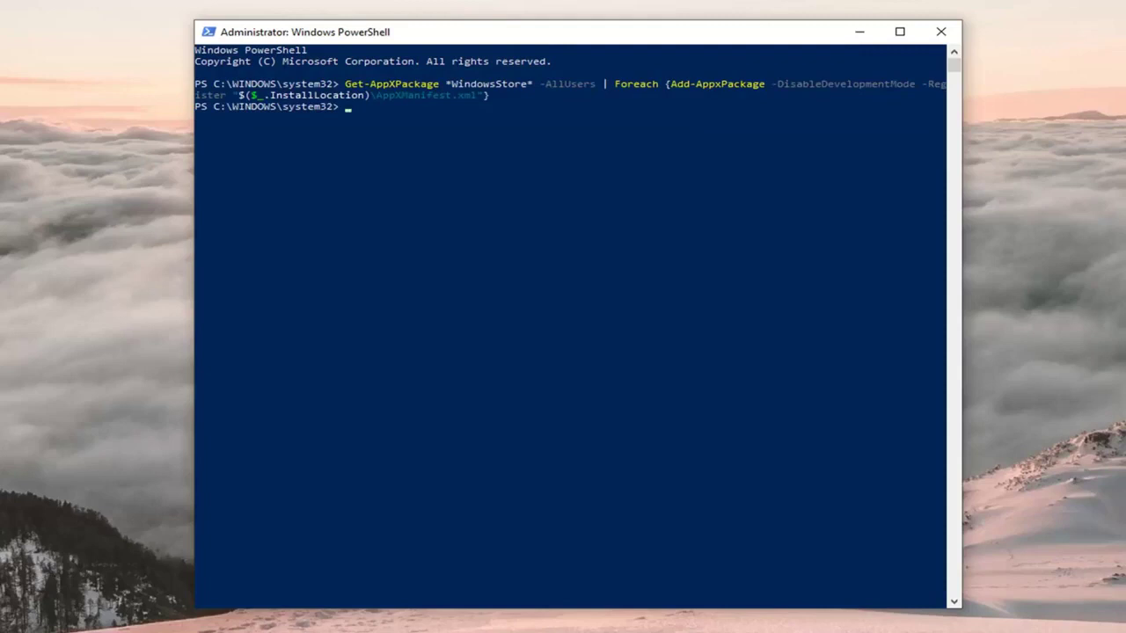
{"action": "left_click", "coordinate": [941, 32]}
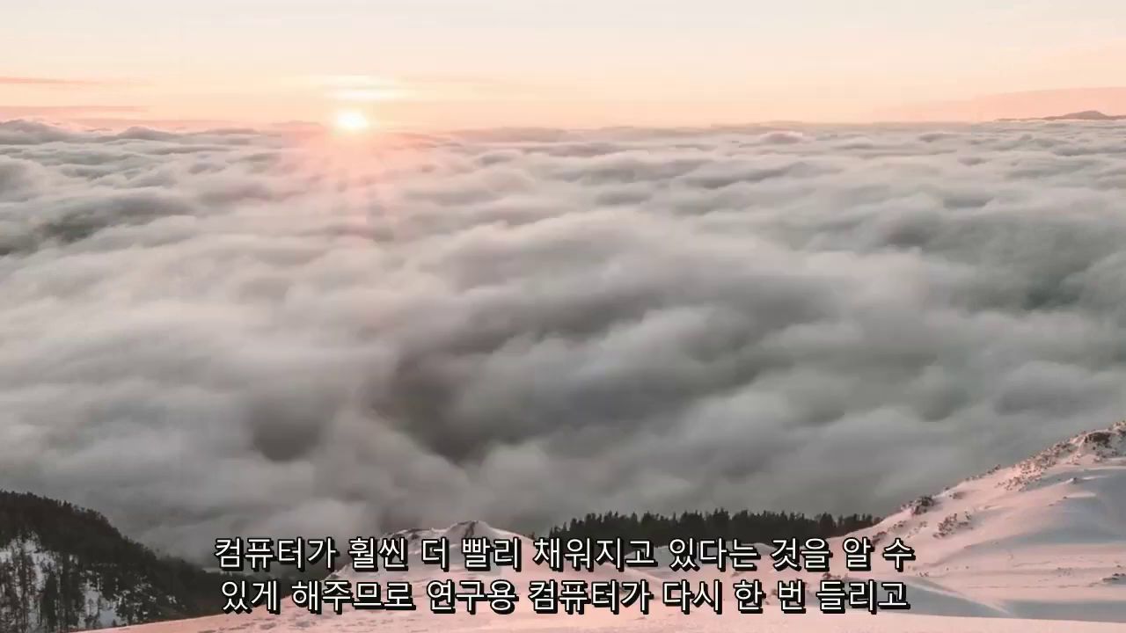